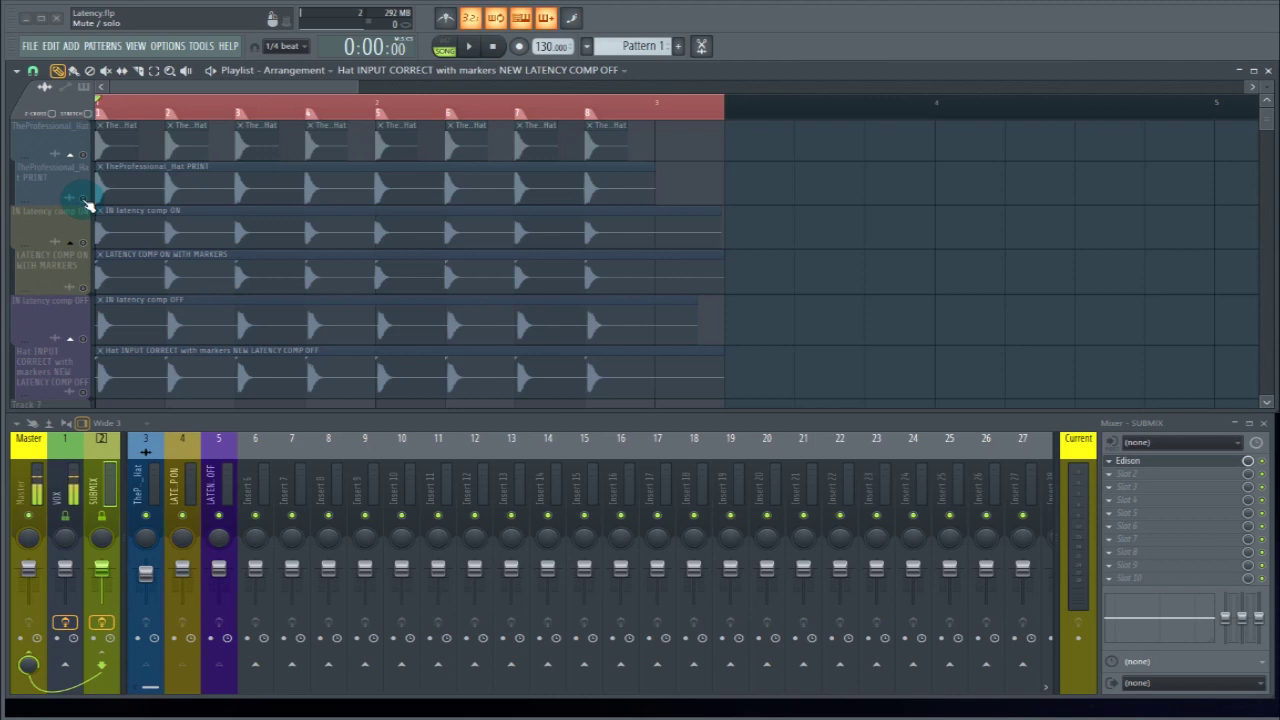
Select the TheProfessional_Hat PRINT track and play the hi-hat arrangement from the top.
click(88, 200)
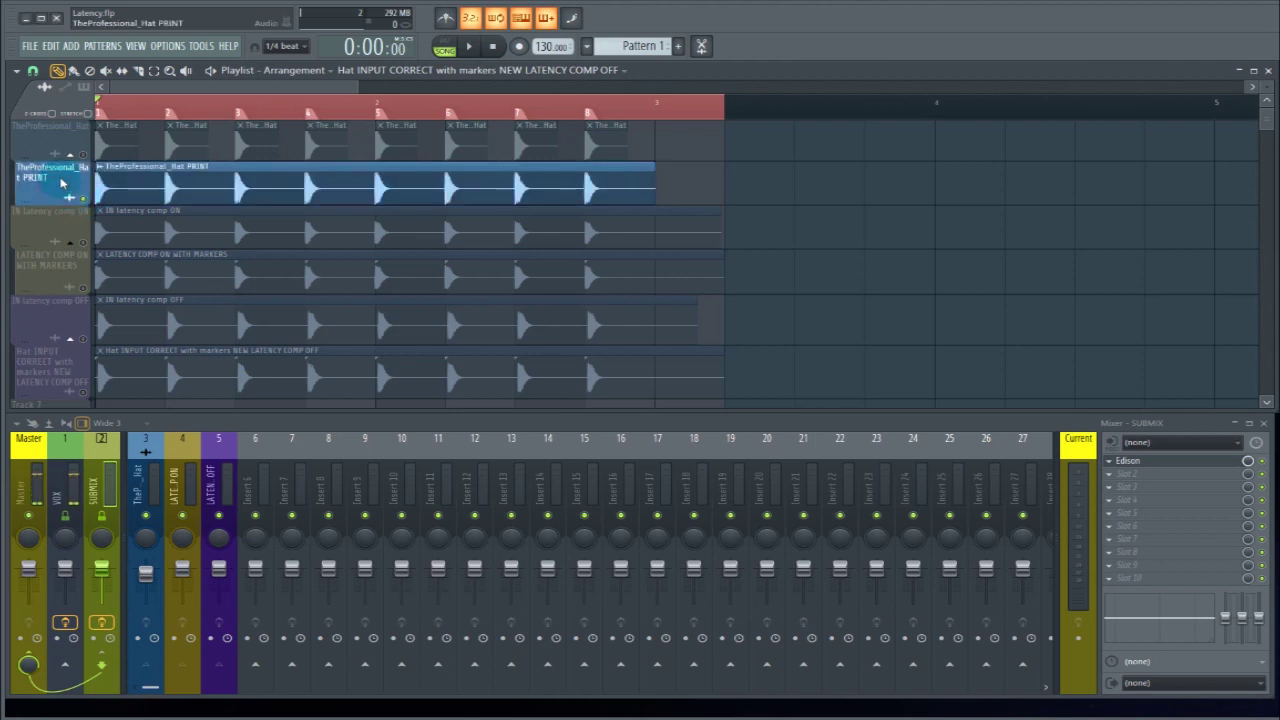
key(space)
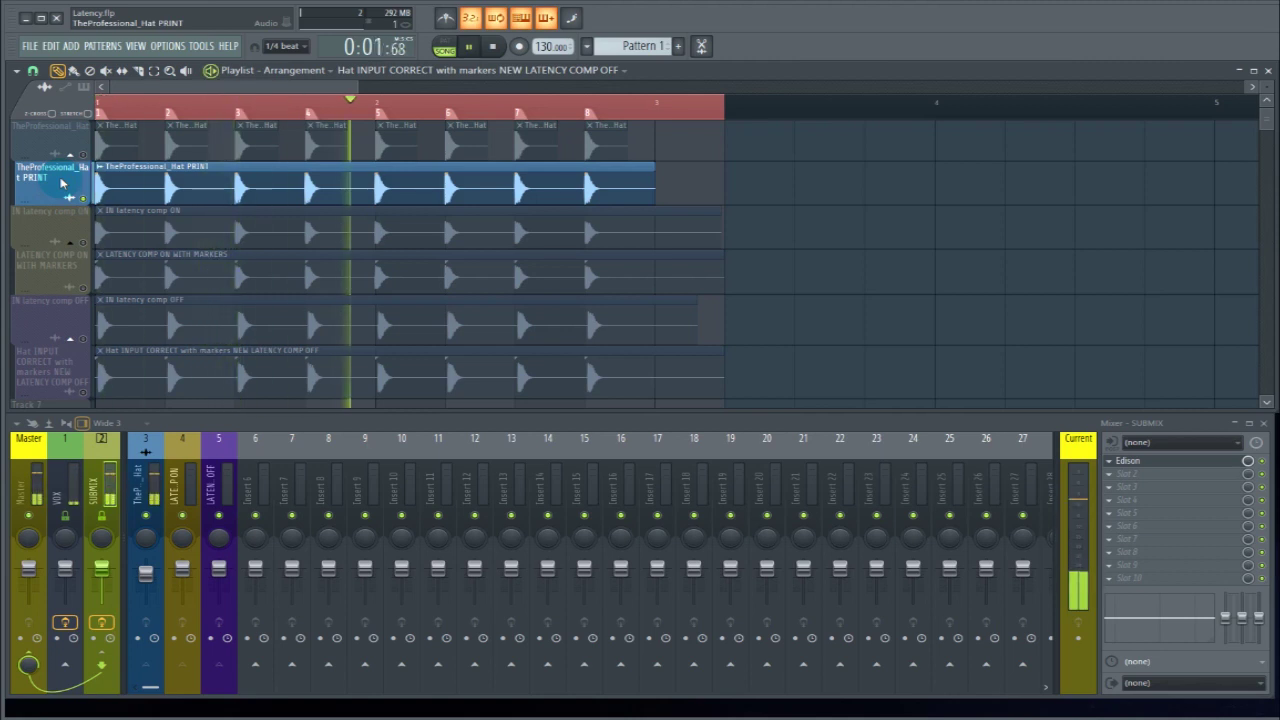
Stop playback, open the PRINT clip in a taller Edison window, and zoom into a hi-hat hit.
key(space)
double_click(120, 185)
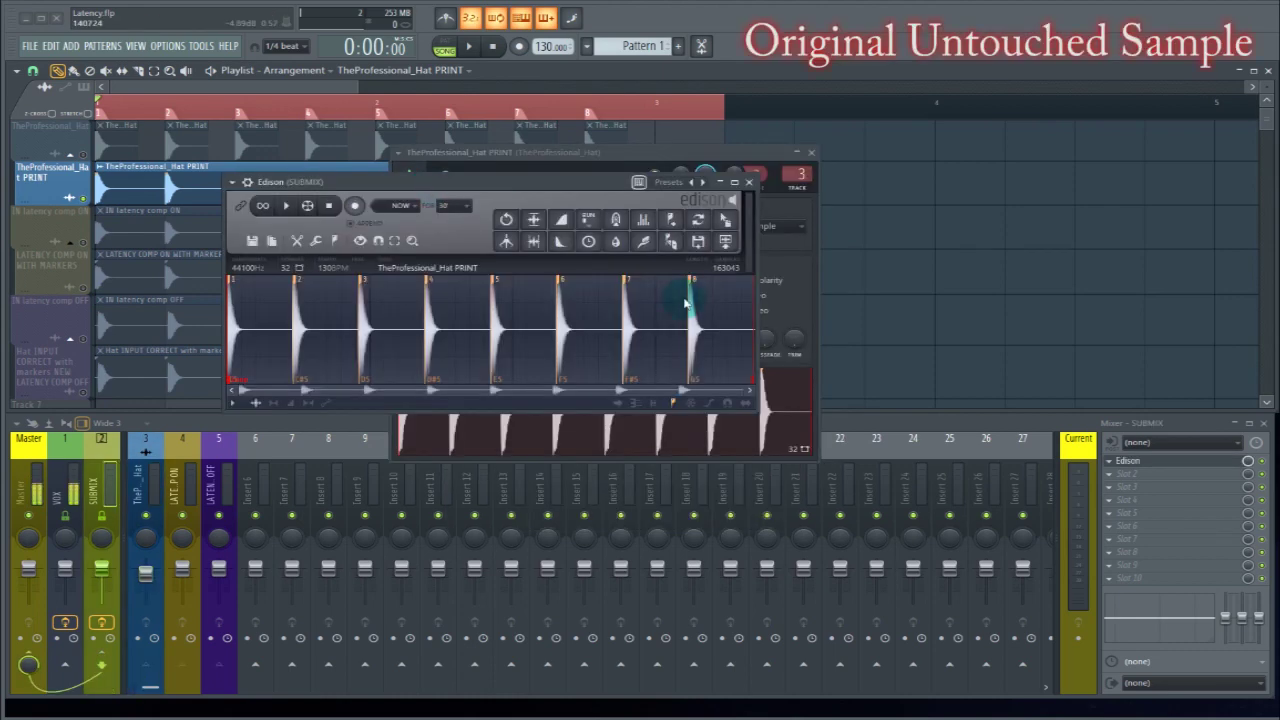
drag(880, 409, 886, 634)
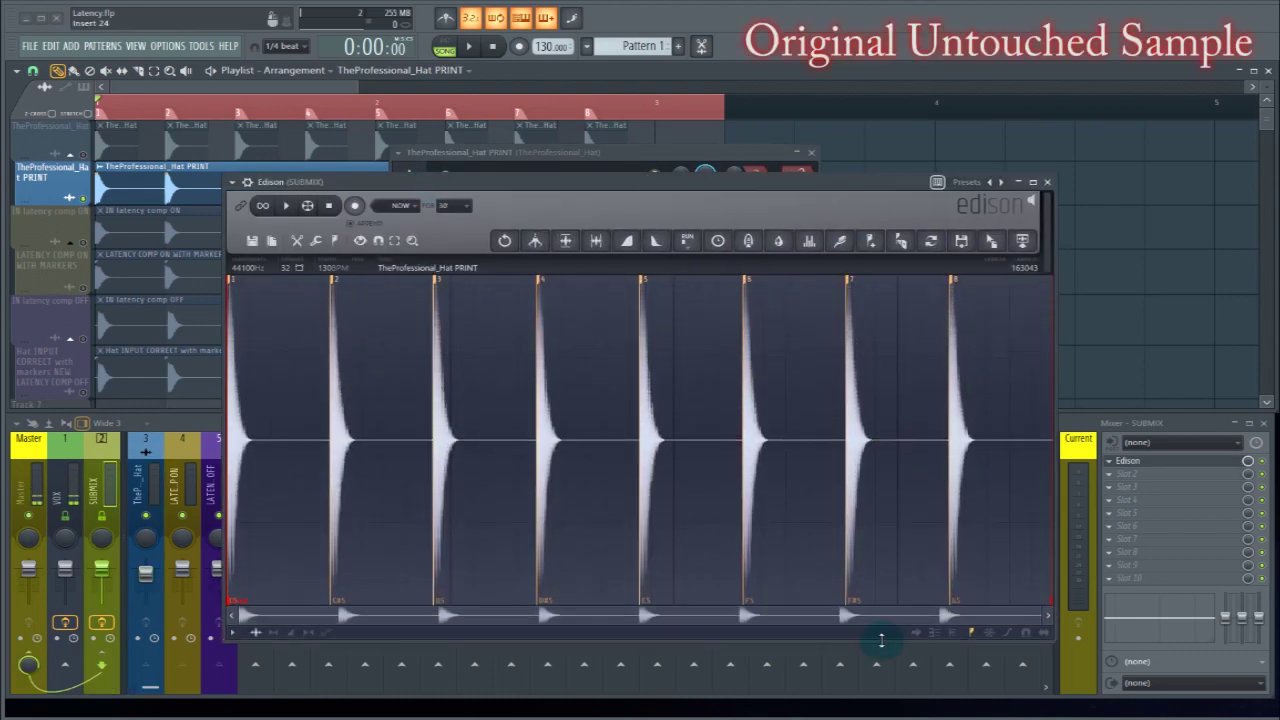
scroll(323, 457, up, 5)
scroll(398, 480, up, 3)
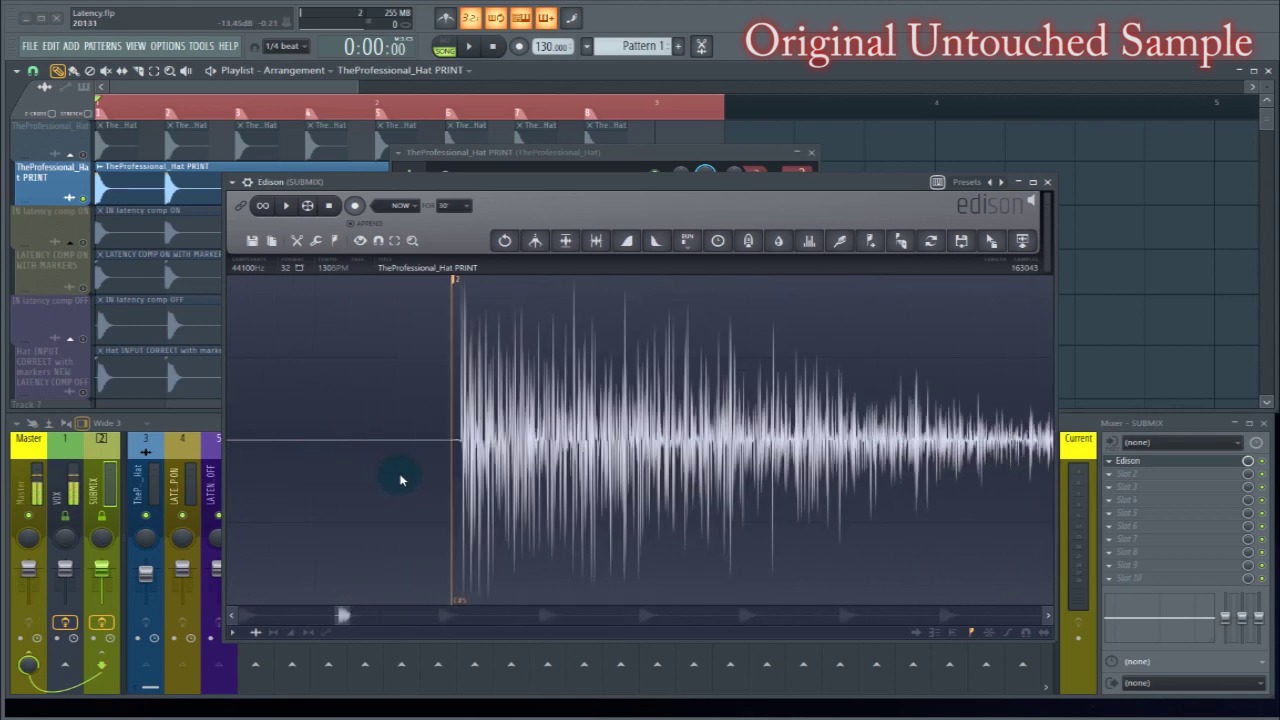
scroll(486, 466, up, 3)
scroll(486, 468, up, 2)
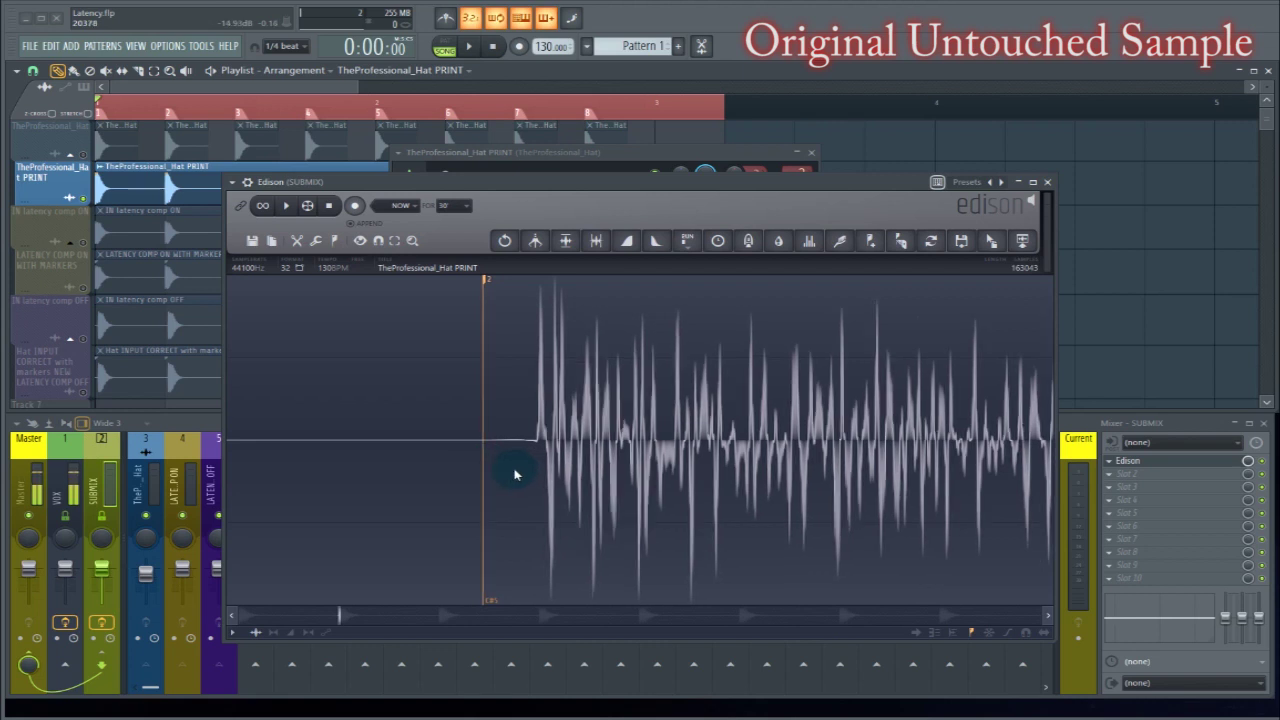
scroll(490, 468, up, 3)
scroll(476, 486, up, 6)
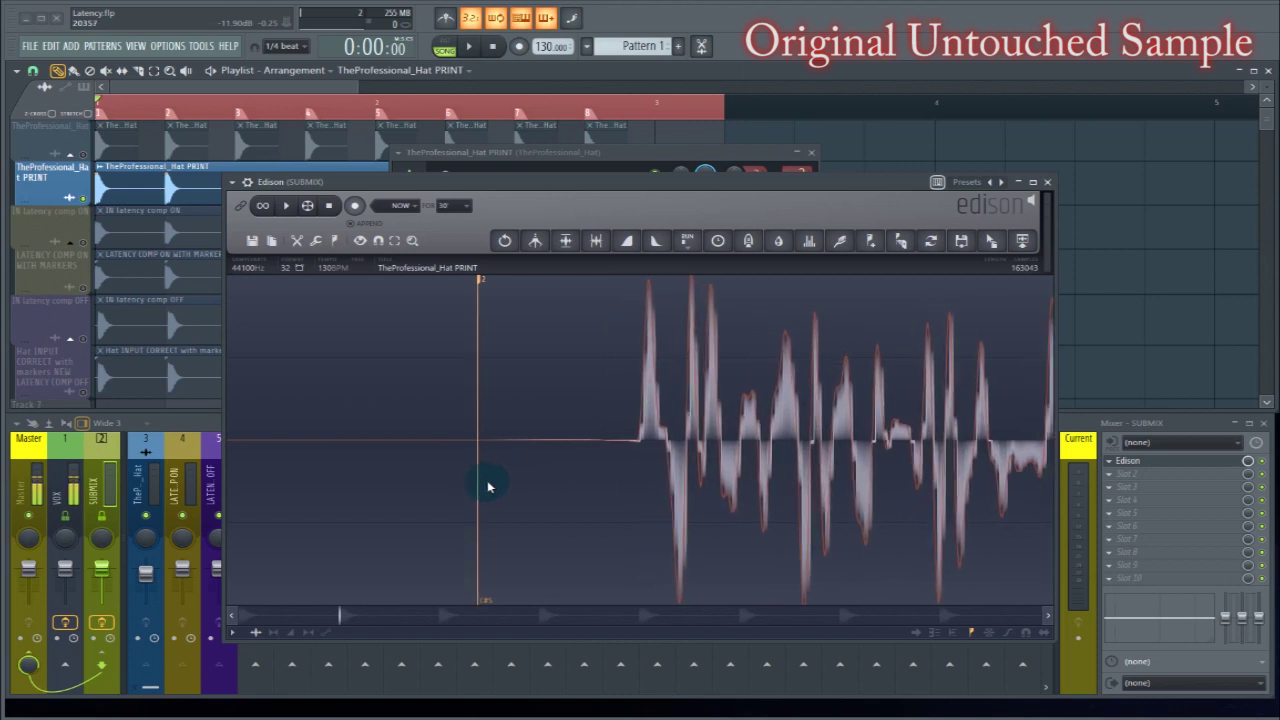
scroll(490, 488, up, 5)
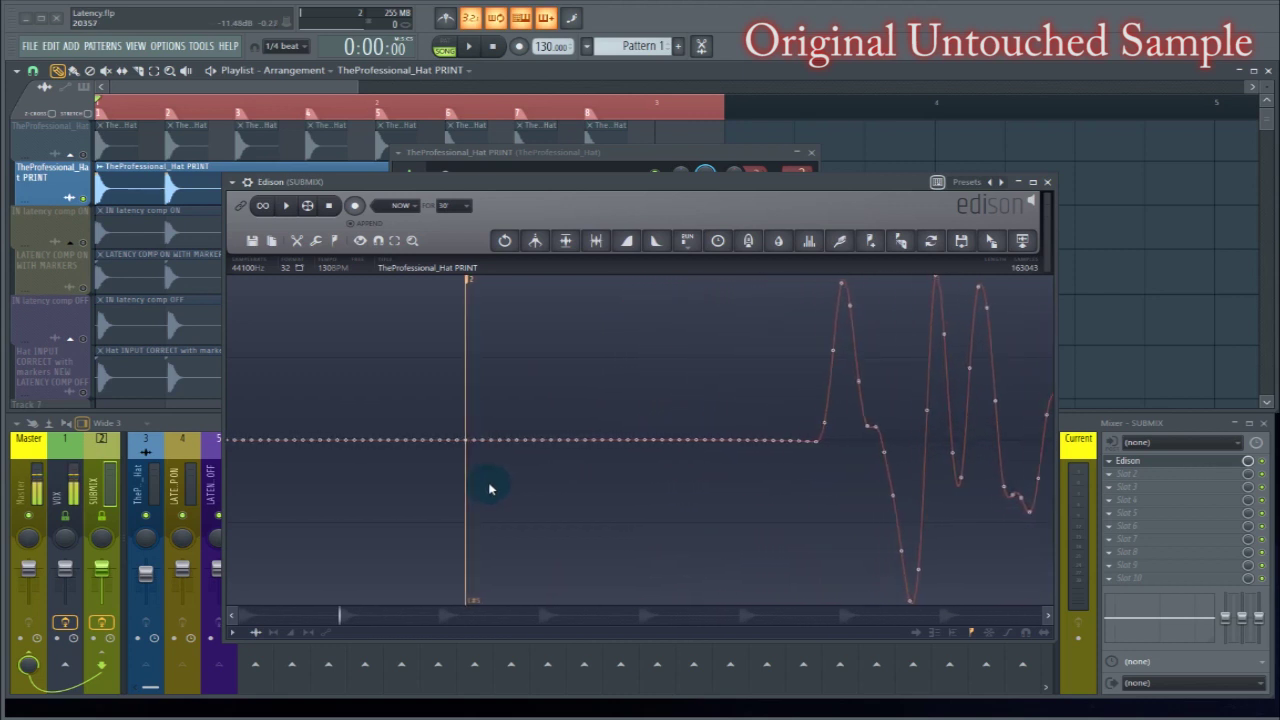
scroll(491, 490, up, 1)
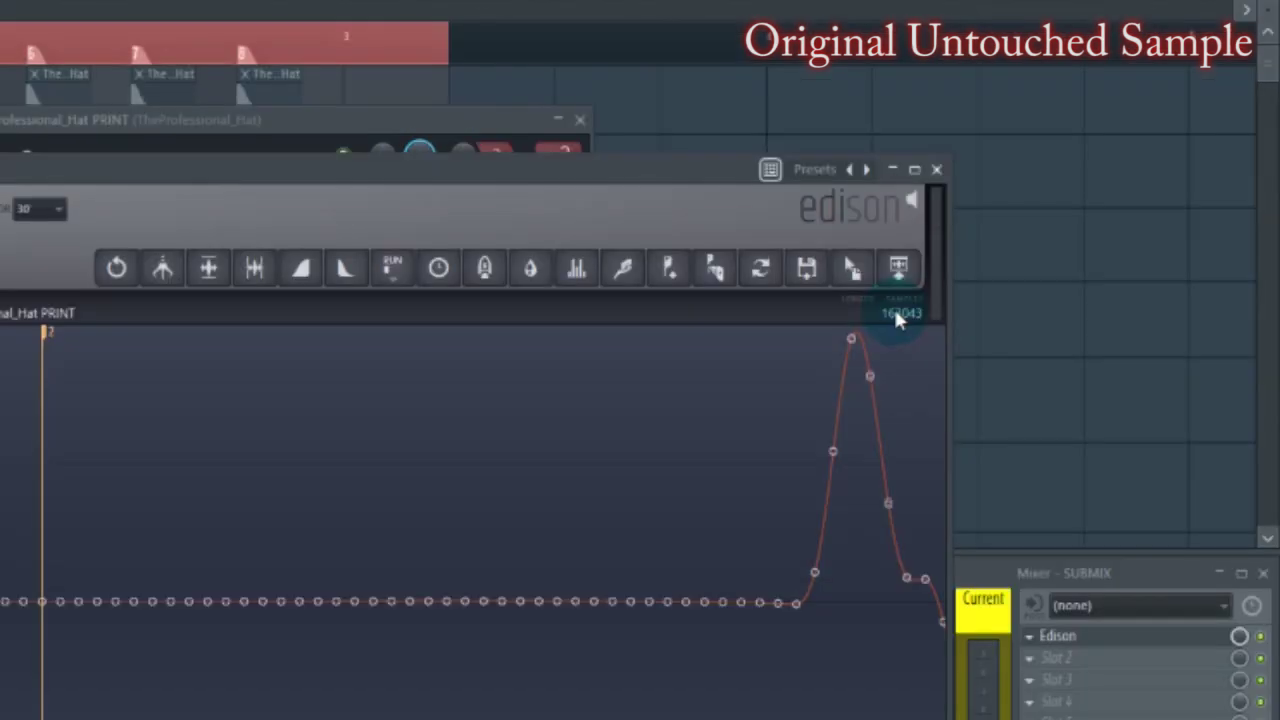
Set Edison's length read-out to Samples and select from the marker toward the onset.
click(1021, 270)
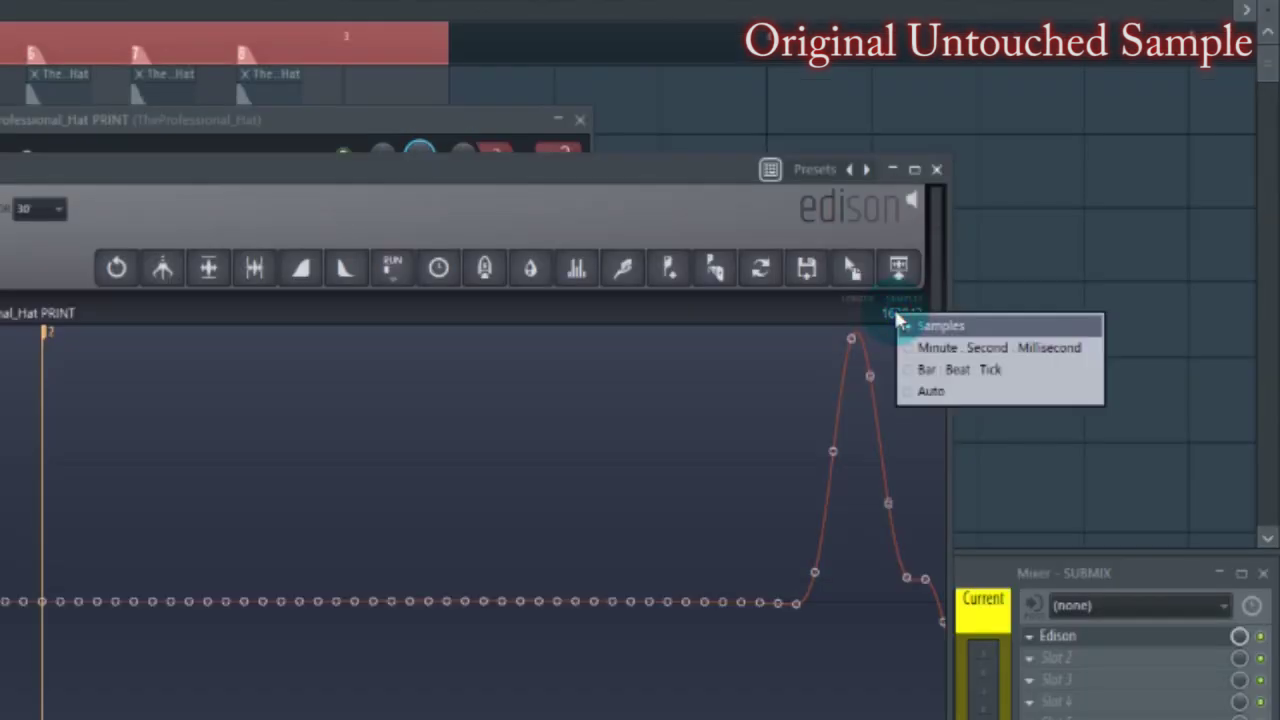
click(920, 350)
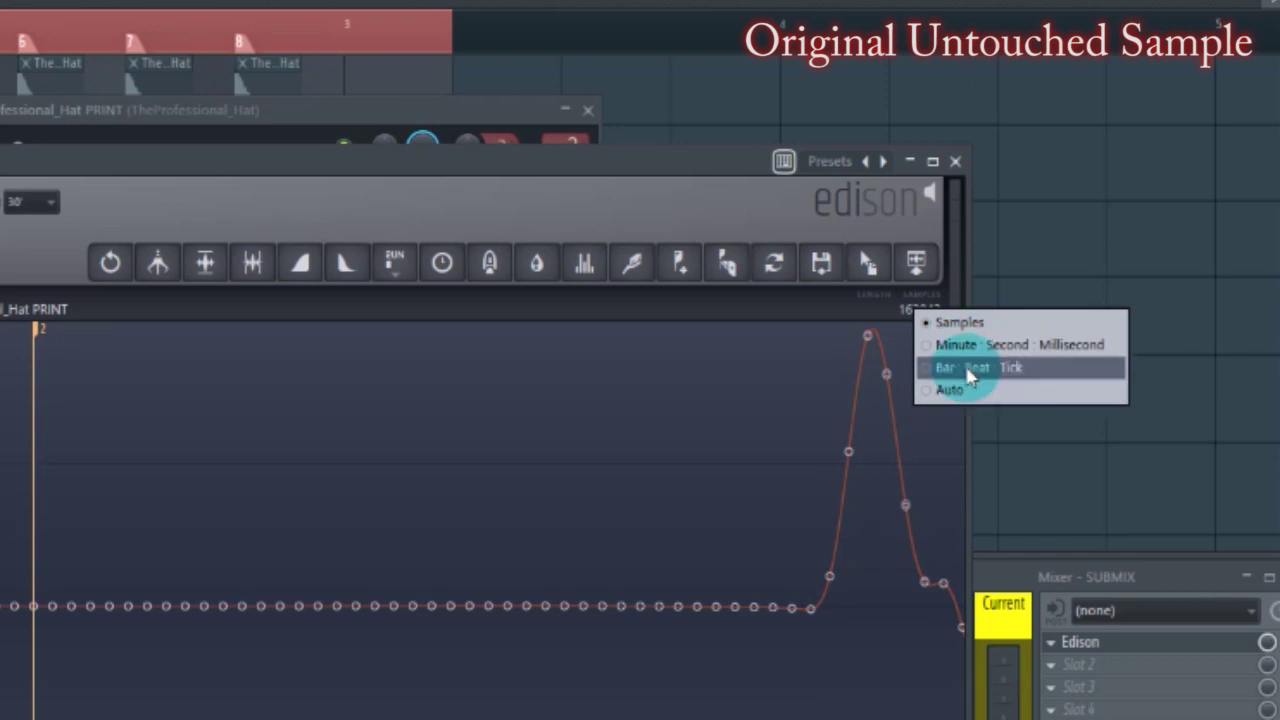
click(955, 323)
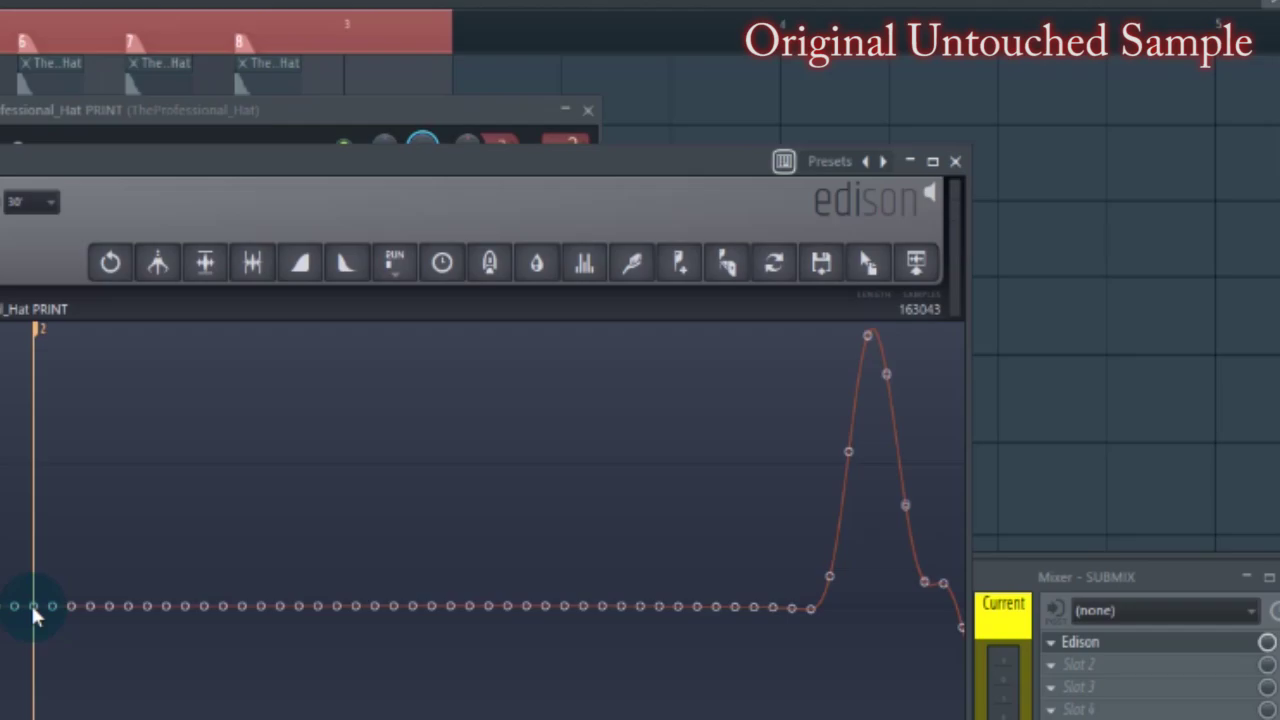
drag(37, 608, 788, 654)
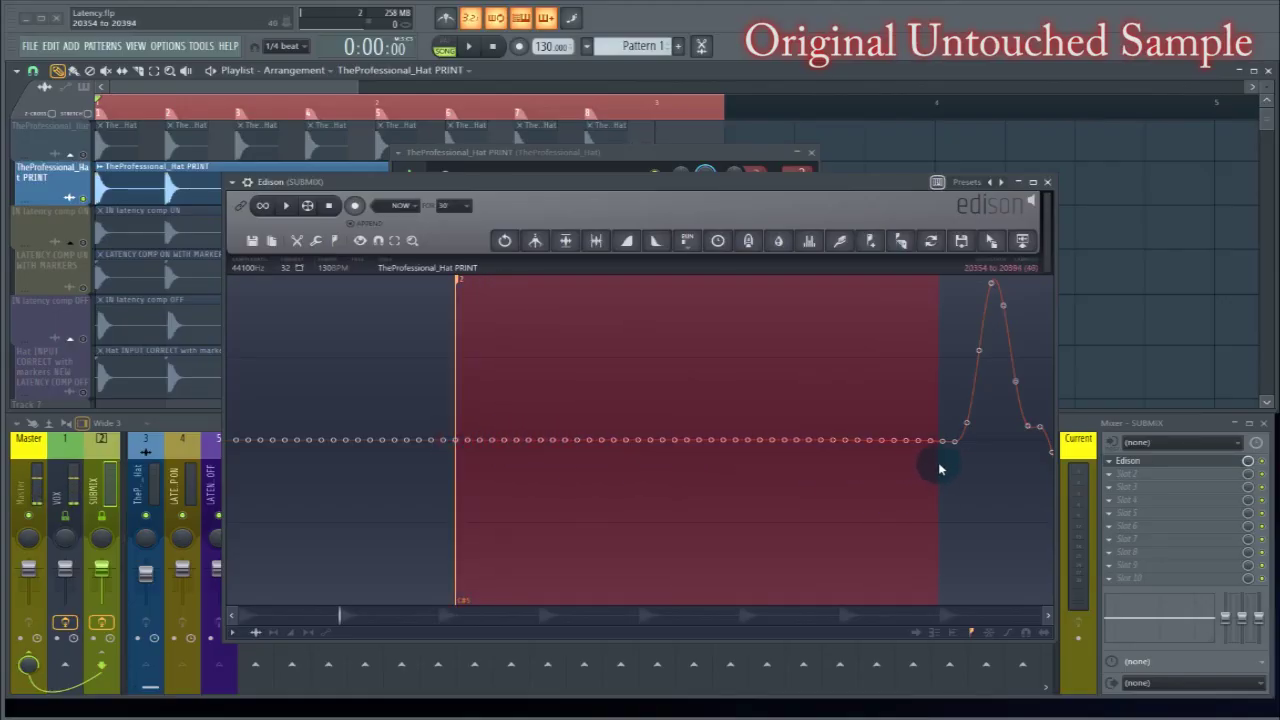
Extend the selection to the transient, then check Mixer options > Disk recording > Latency compensation.
drag(940, 469, 955, 469)
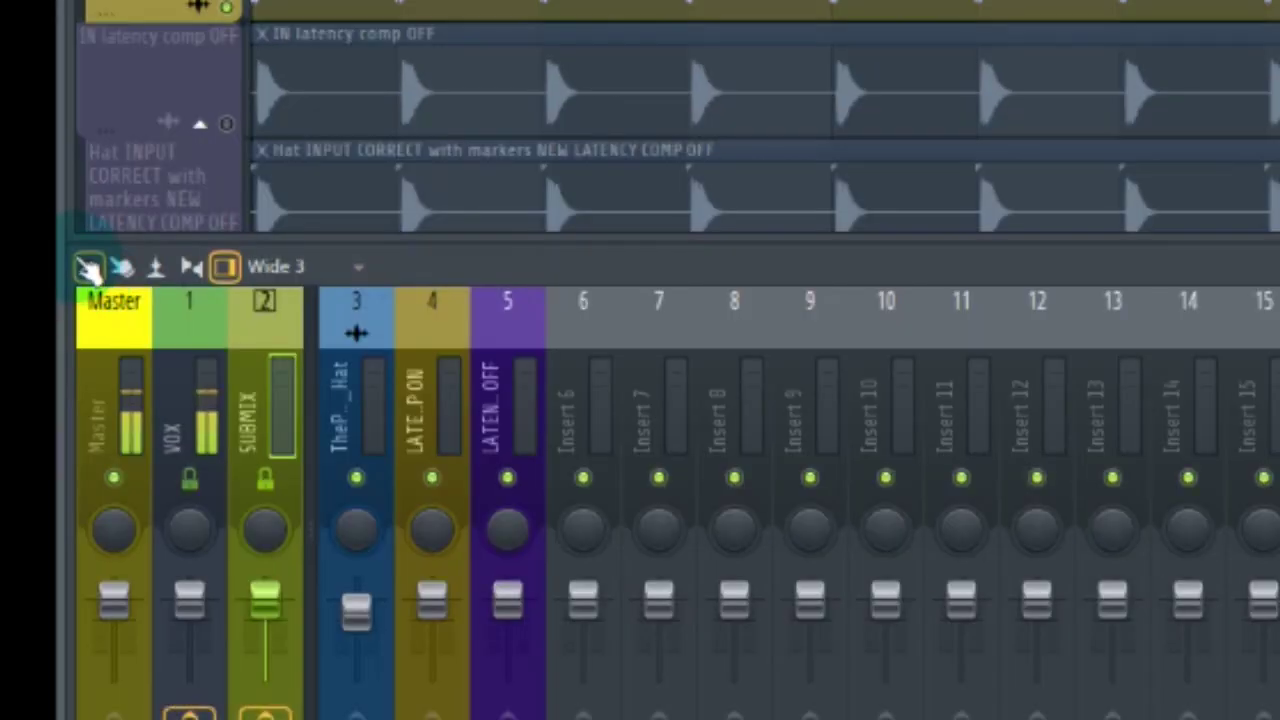
click(88, 268)
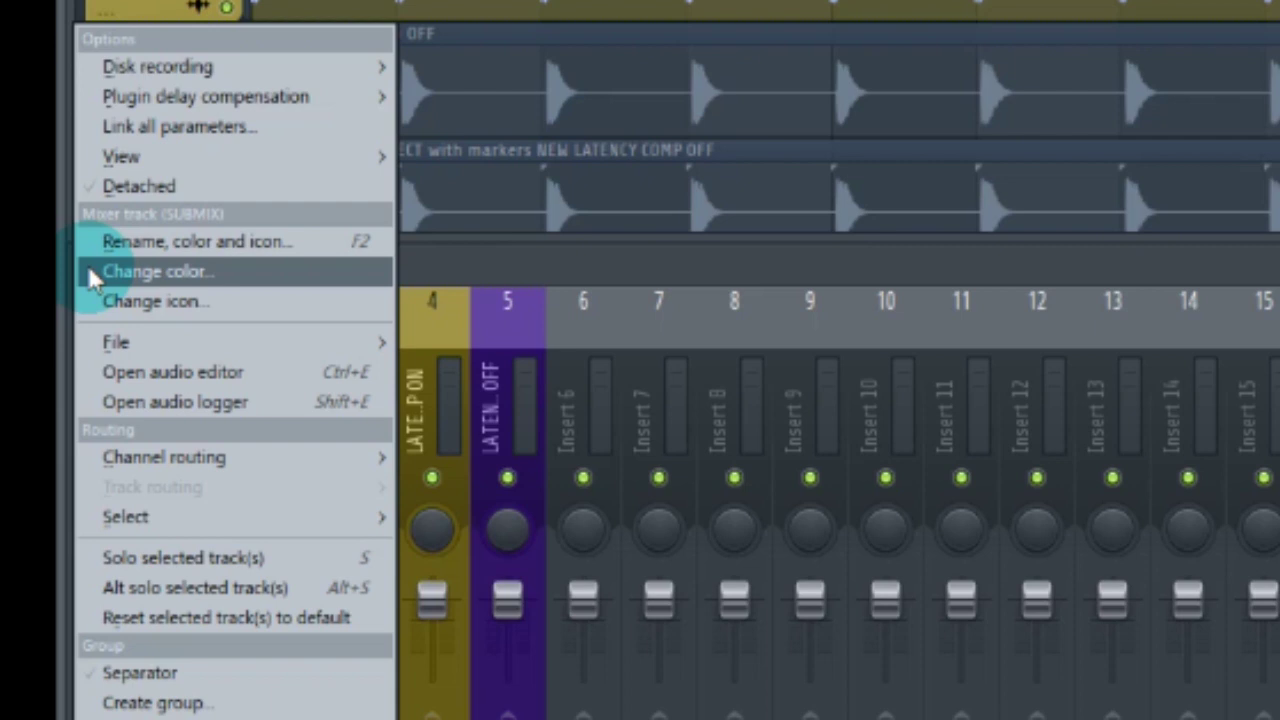
mouse_move(221, 68)
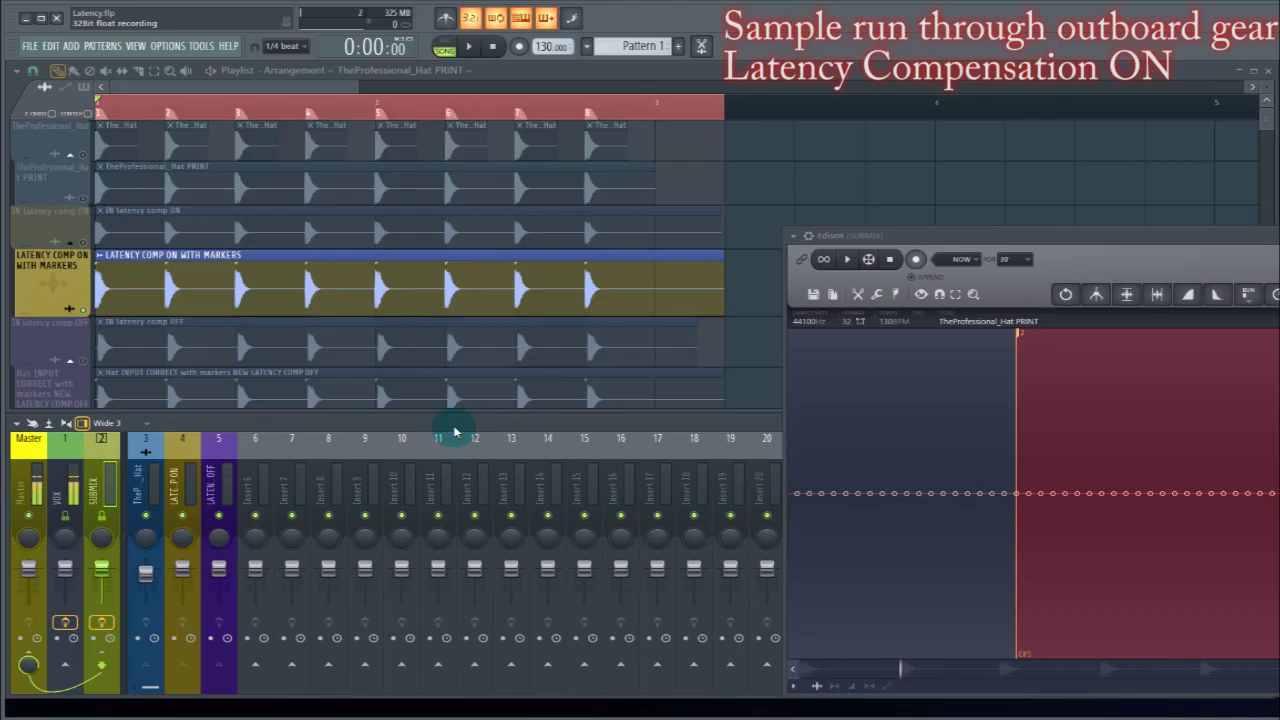
In Edison's LATENCY COMP ON WITH MARKERS take, select samples 20354–20448 from marker to hat onset.
drag(1052, 236, 1032, 237)
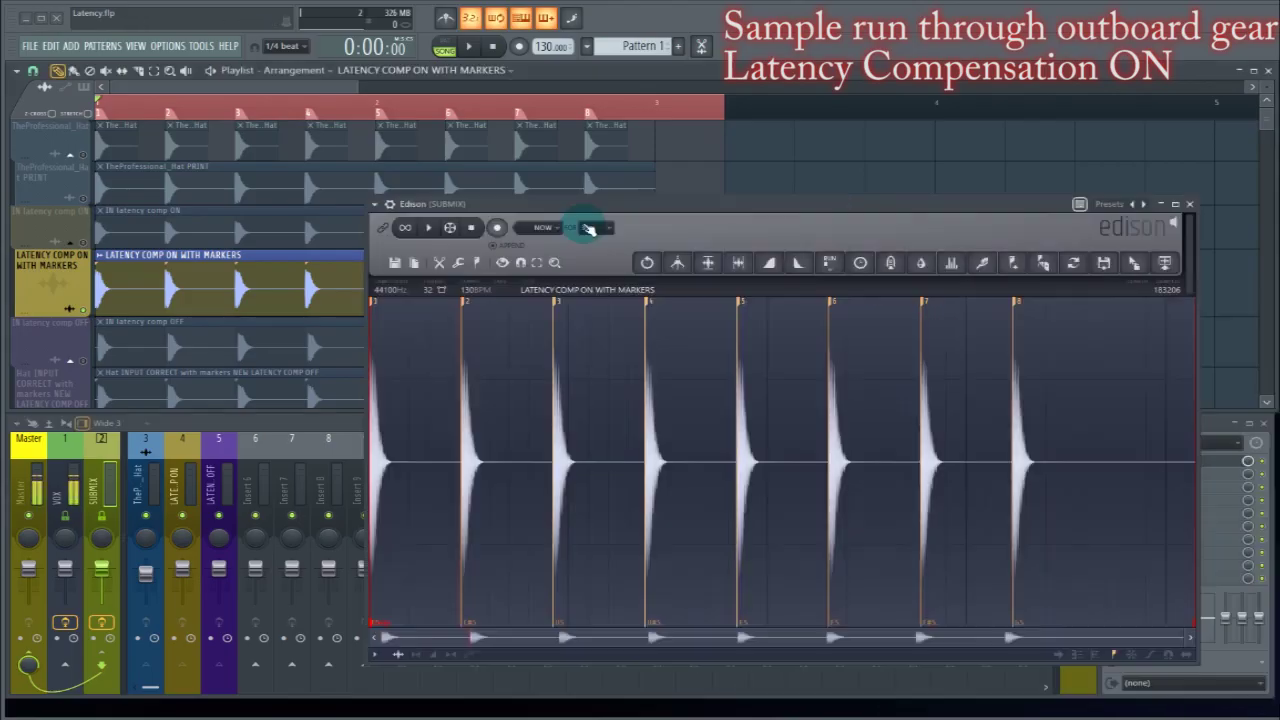
drag(632, 223, 889, 273)
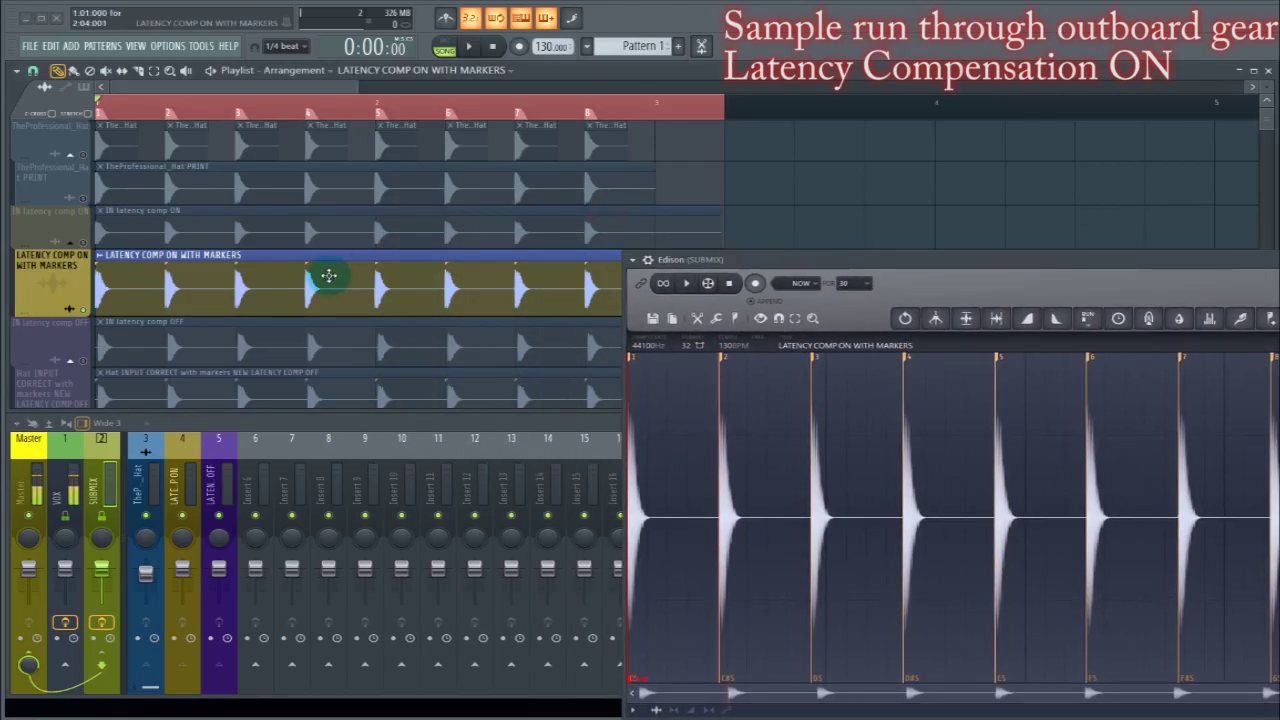
scroll(735, 490, up, 2)
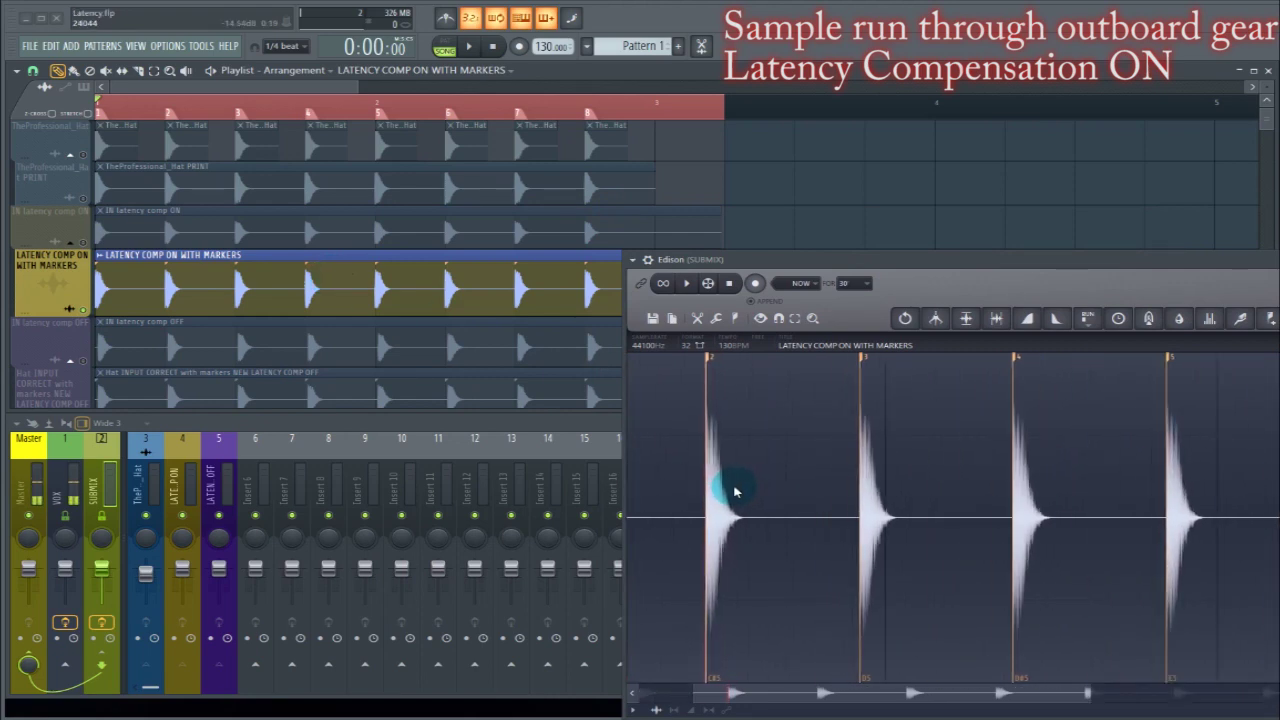
scroll(735, 490, up, 10)
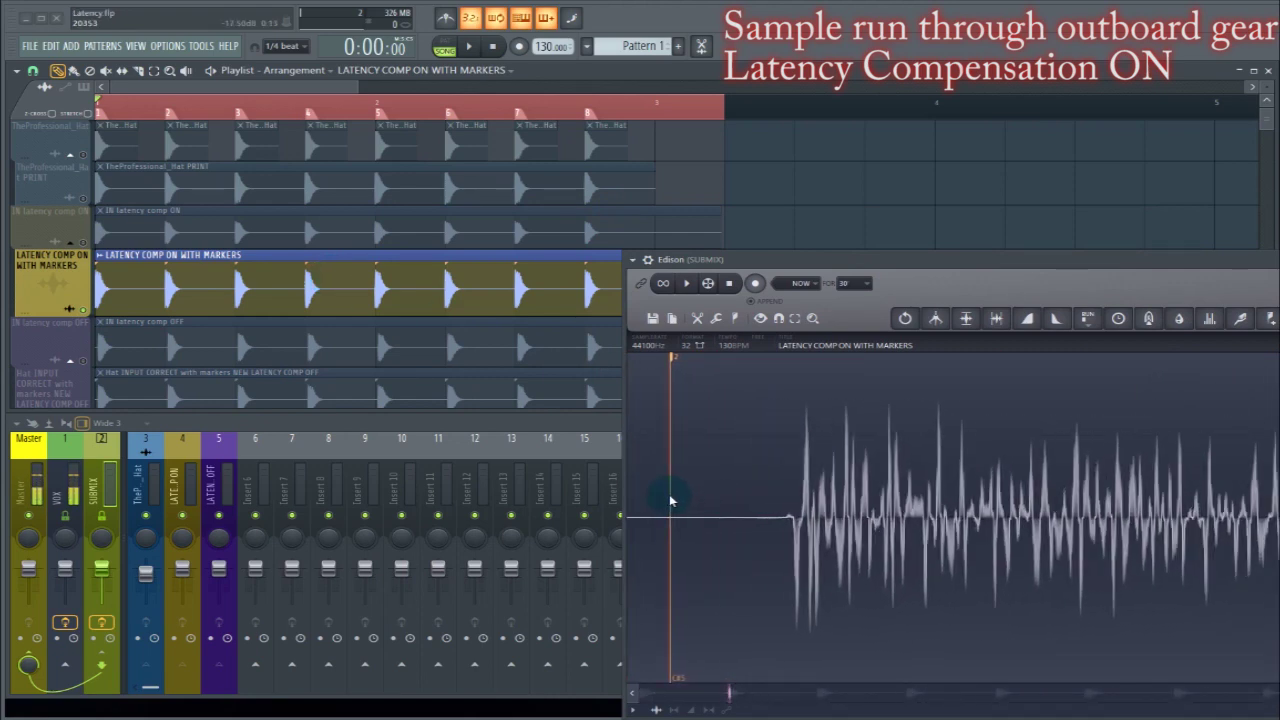
drag(869, 260, 717, 227)
scroll(497, 515, up, 4)
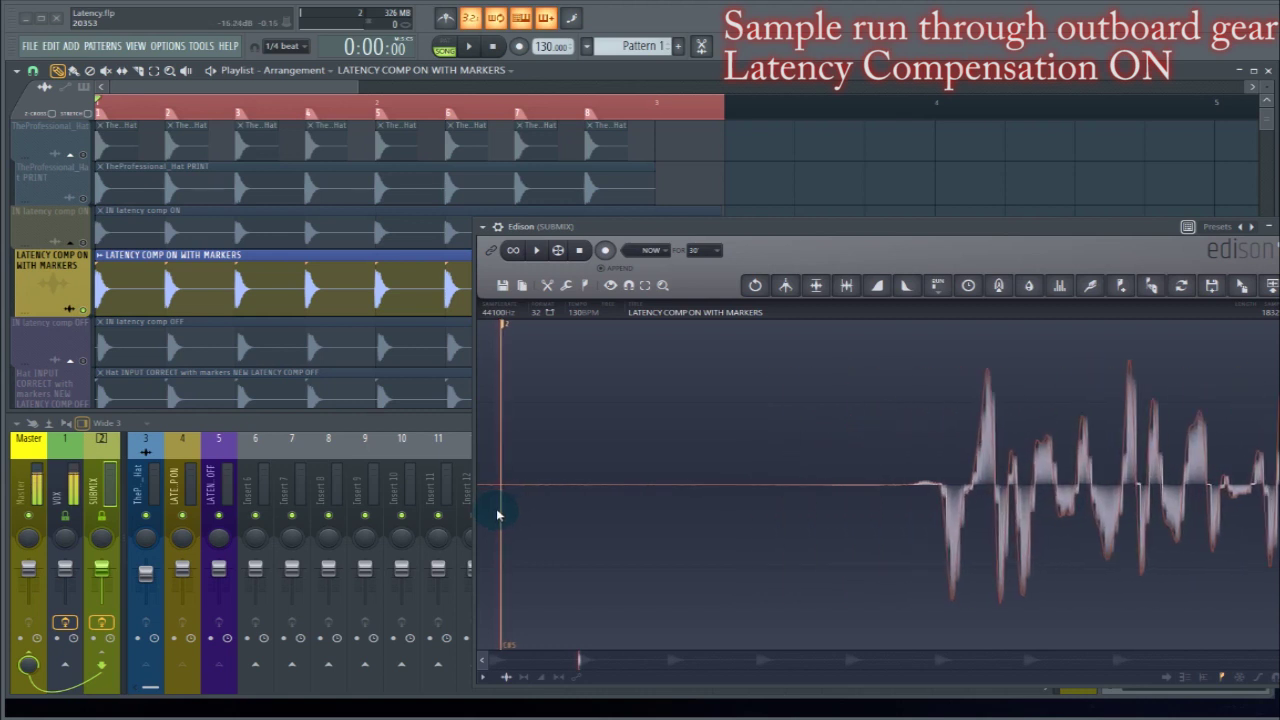
scroll(500, 505, up, 3)
drag(508, 486, 986, 511)
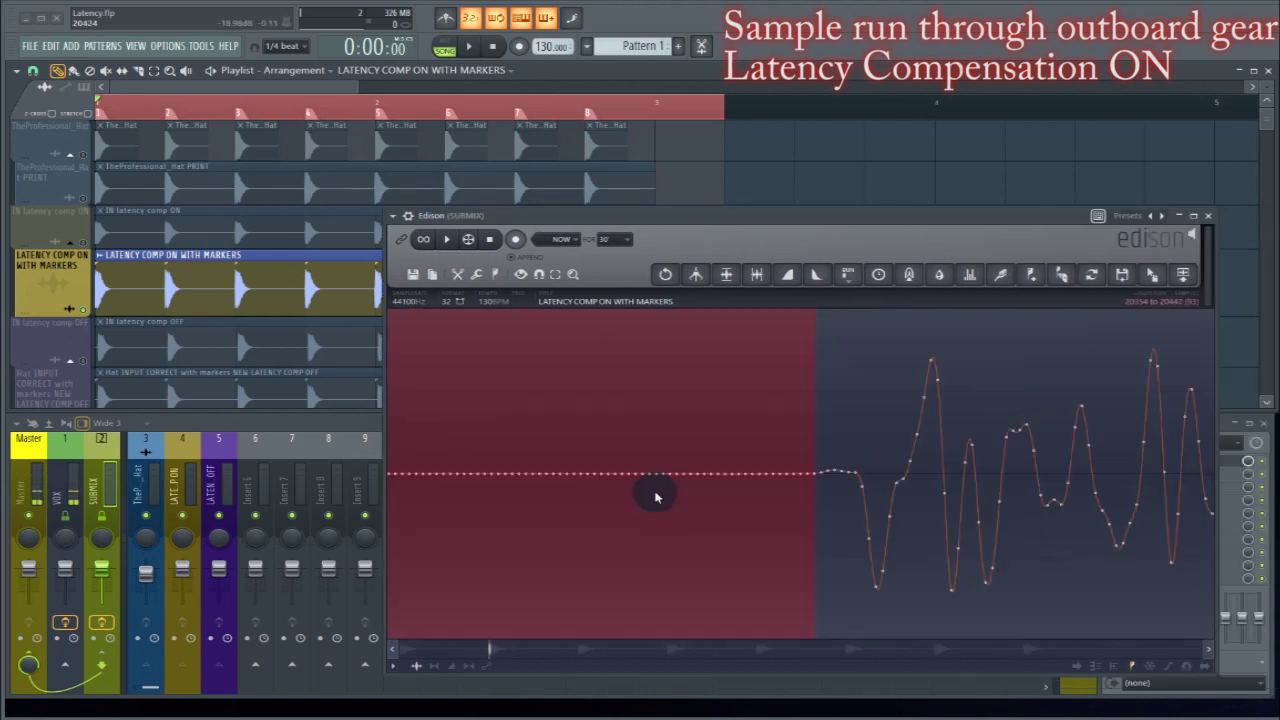
scroll(654, 491, down, 4)
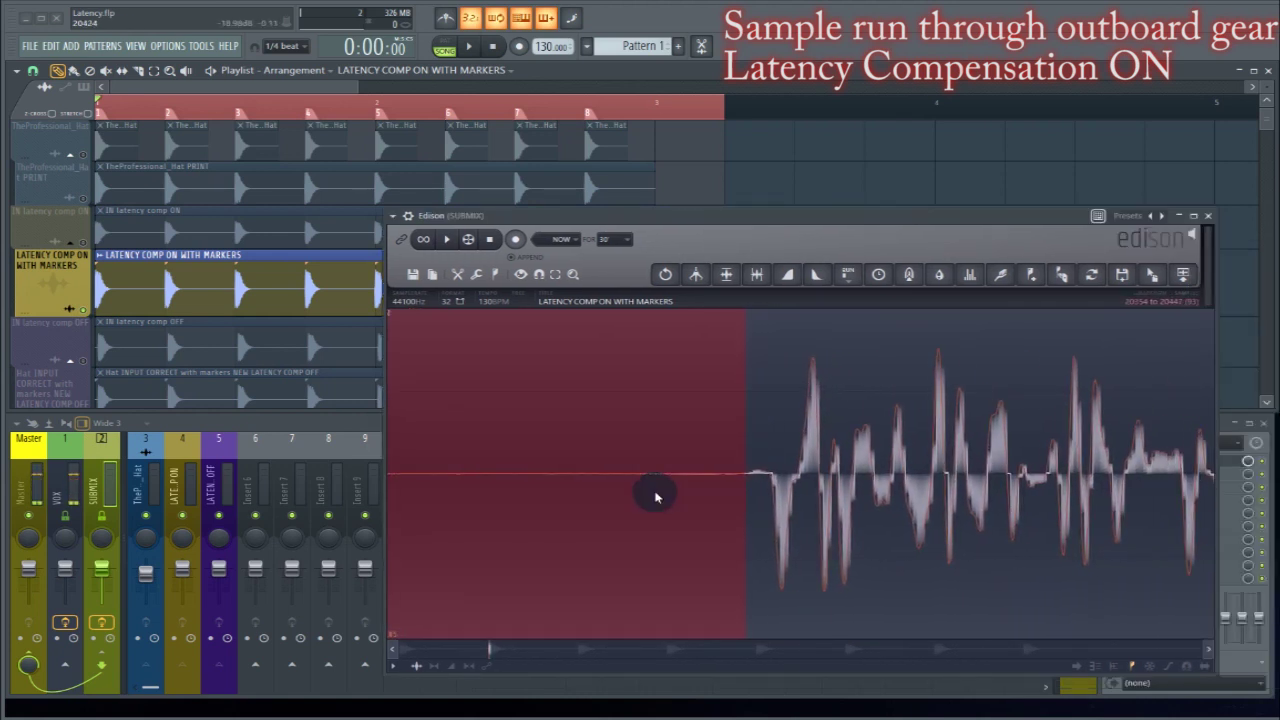
scroll(655, 497, down, 3)
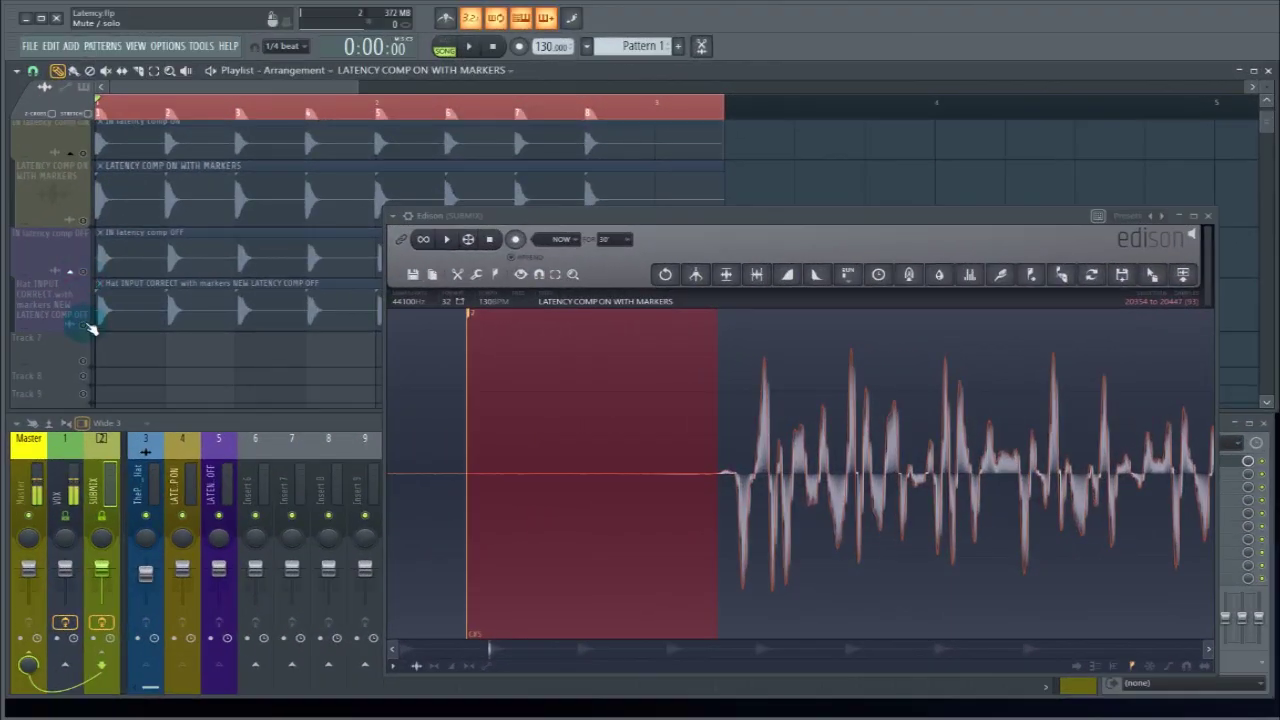
Open the latency-comp-off Hat INPUT CORRECT clip and close its channel settings.
click(88, 326)
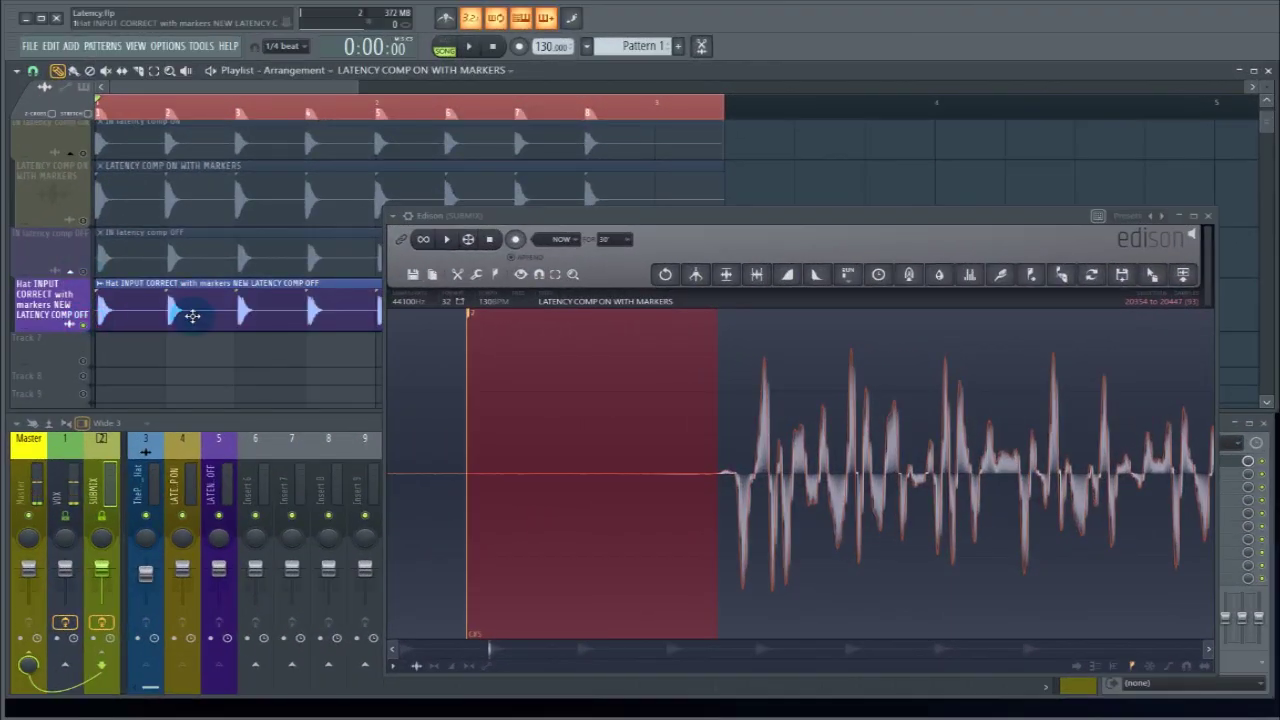
double_click(192, 316)
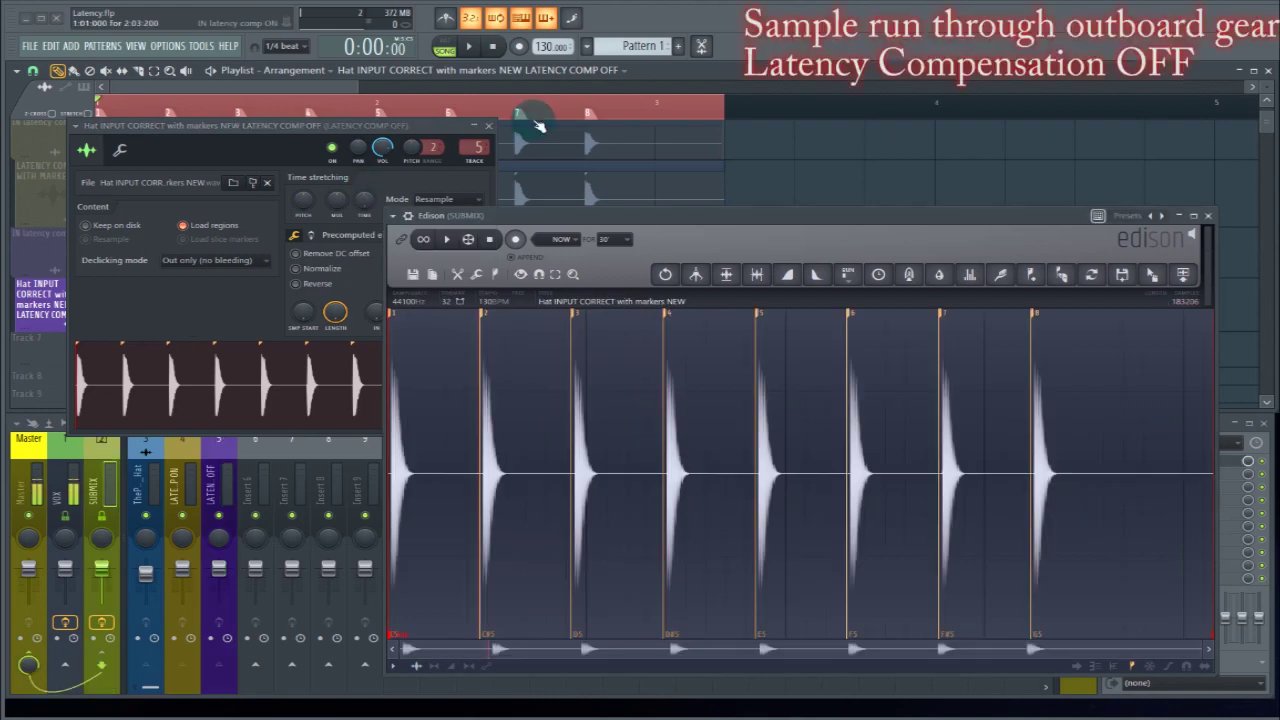
click(488, 125)
Select the gap from the marker at sample 20354 to the onset near 21293.
scroll(470, 458, up, 6)
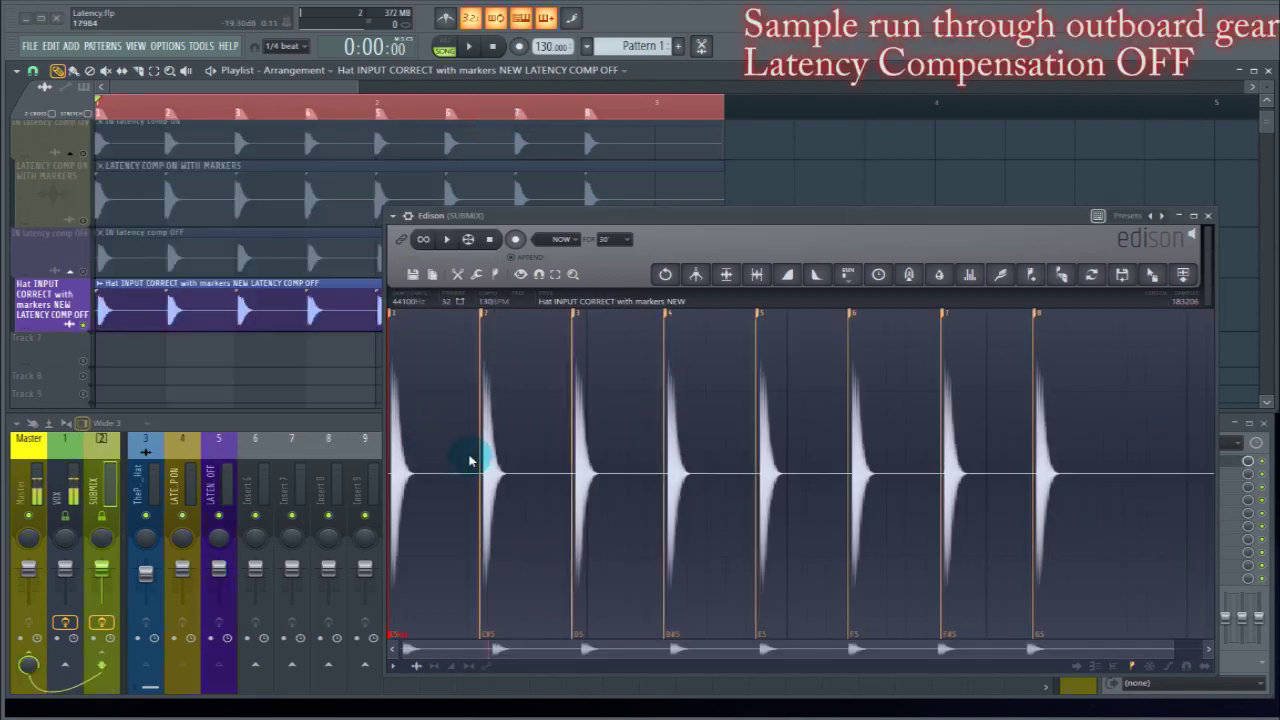
scroll(484, 472, up, 8)
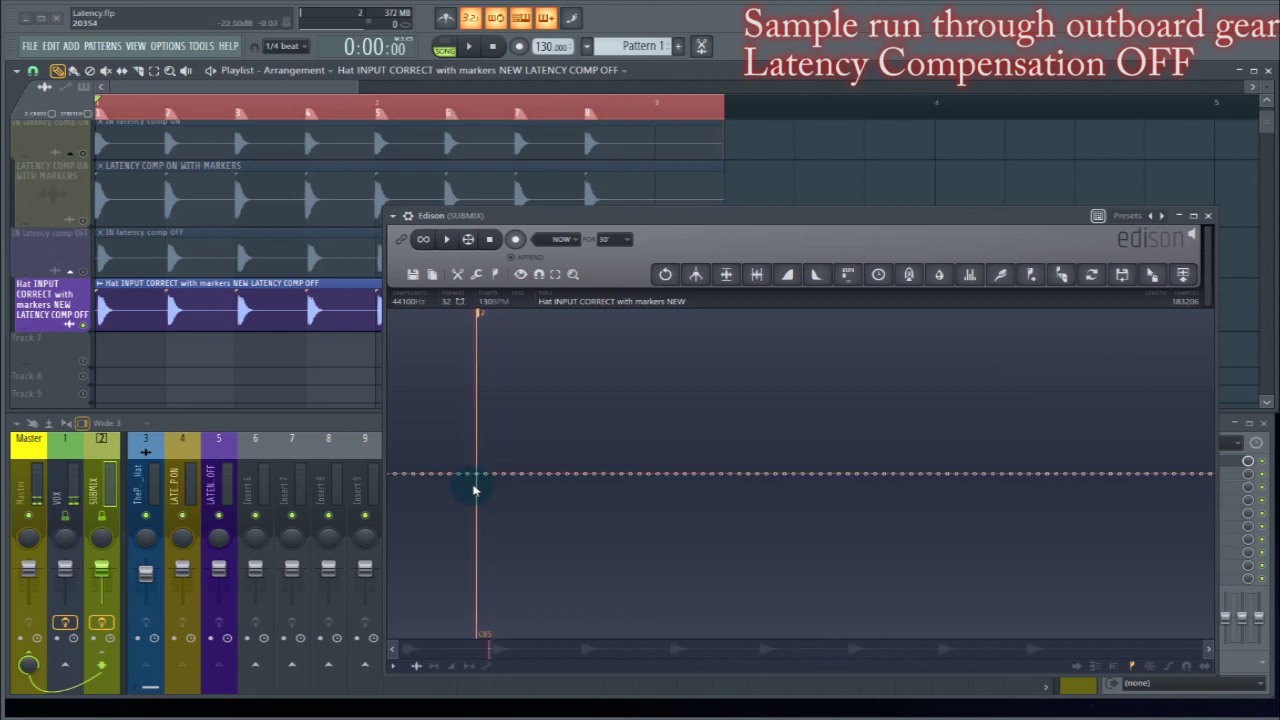
mouse_move(474, 491)
mouse_down()
mouse_move(1270, 476)
mouse_move(700, 486)
mouse_move(731, 482)
mouse_up()
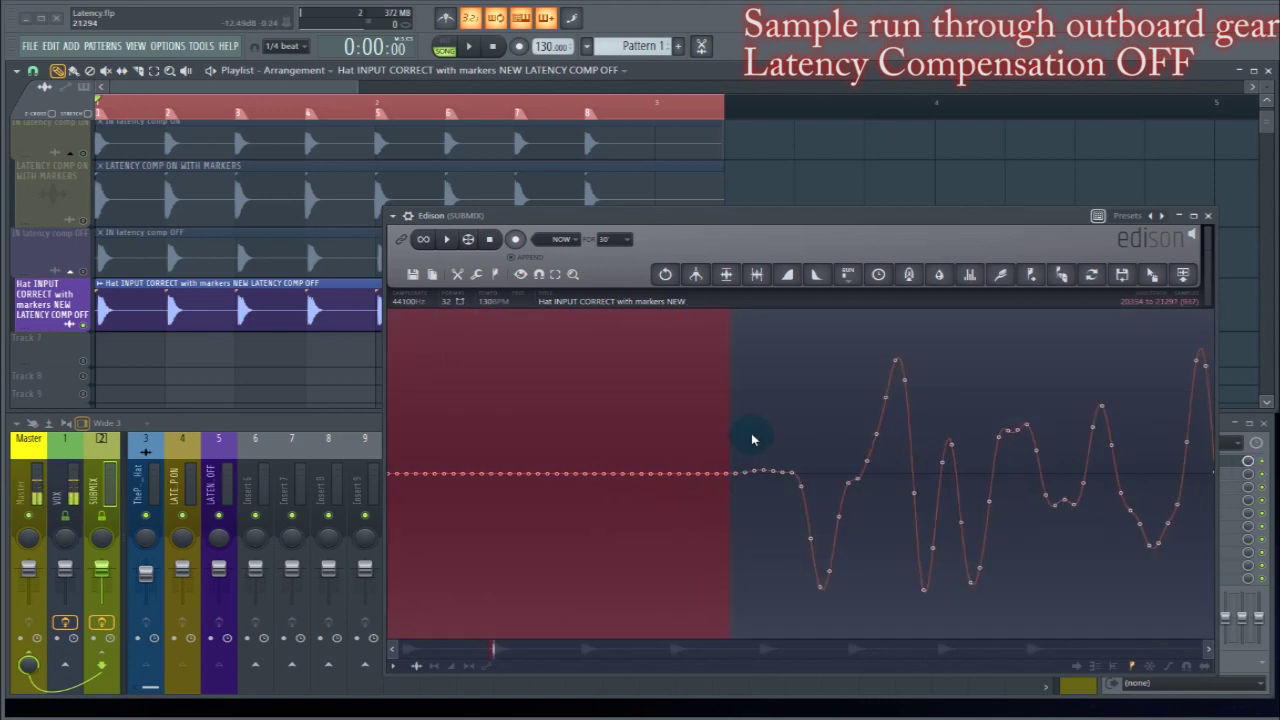
drag(753, 439, 737, 451)
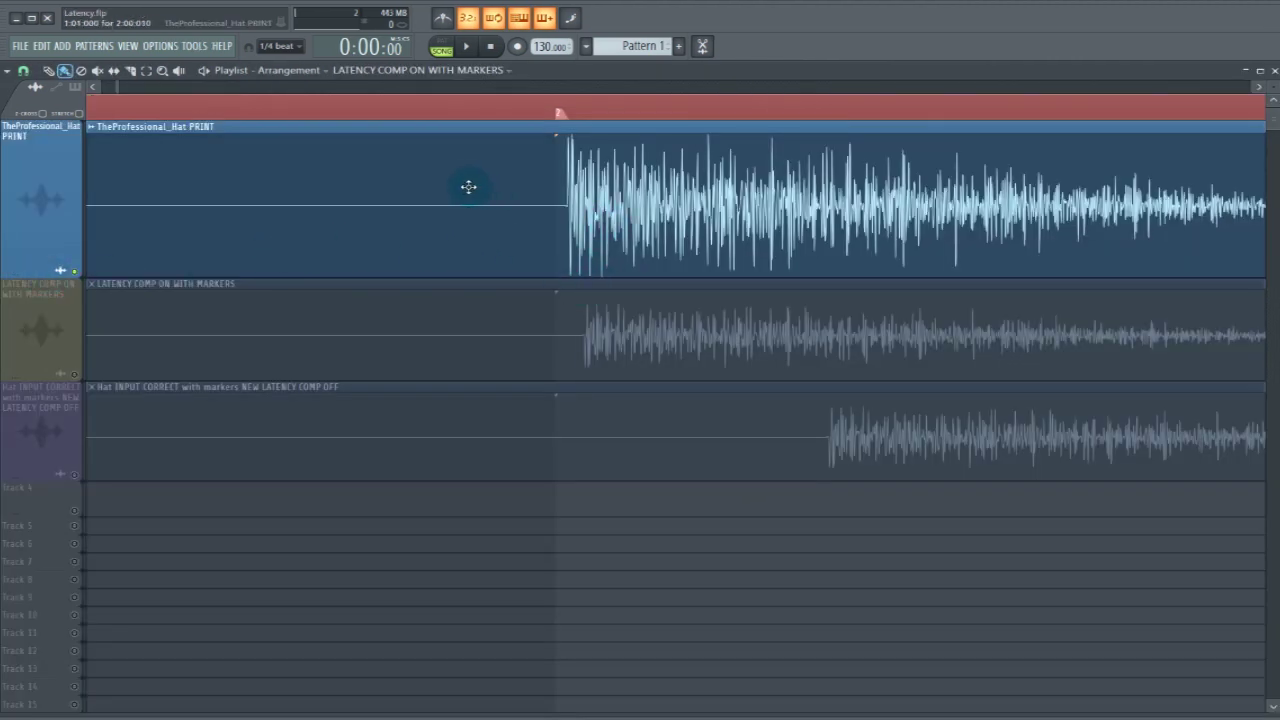
With the Pencil tool, enlarge the latency-on and latency-off tracks and select all three hat tracks.
click(48, 71)
click(50, 371)
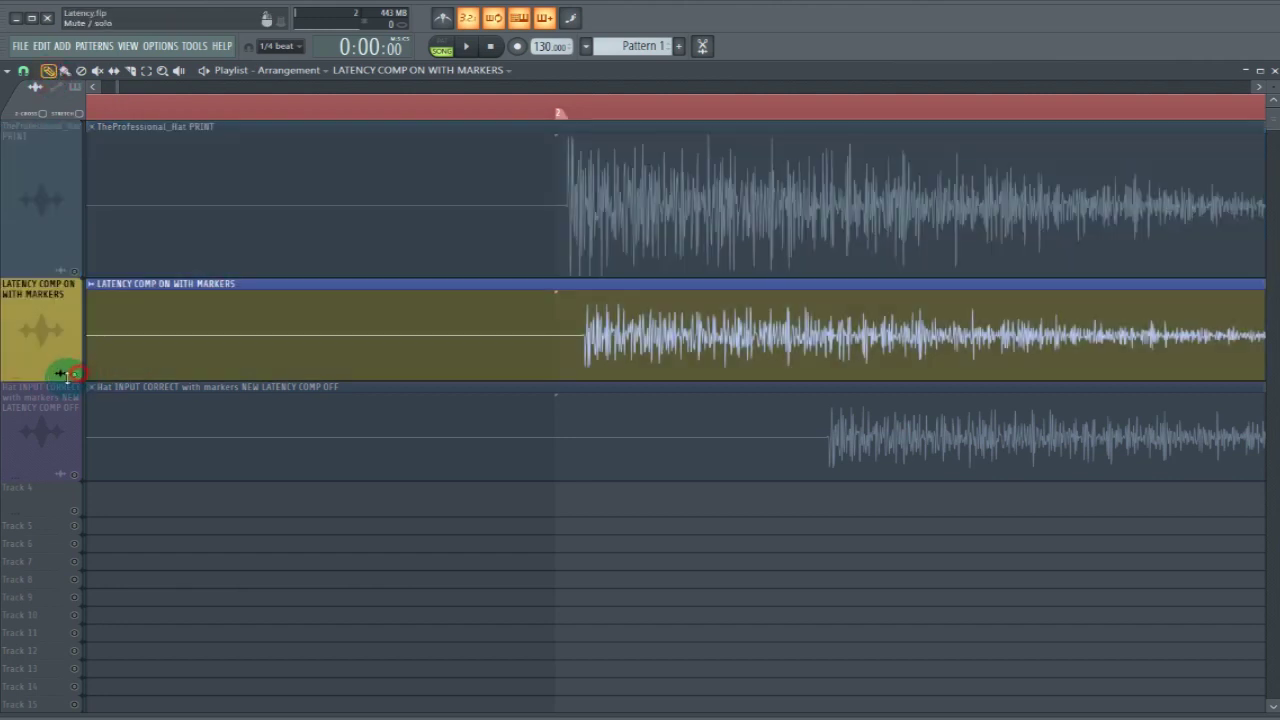
drag(50, 371, 58, 426)
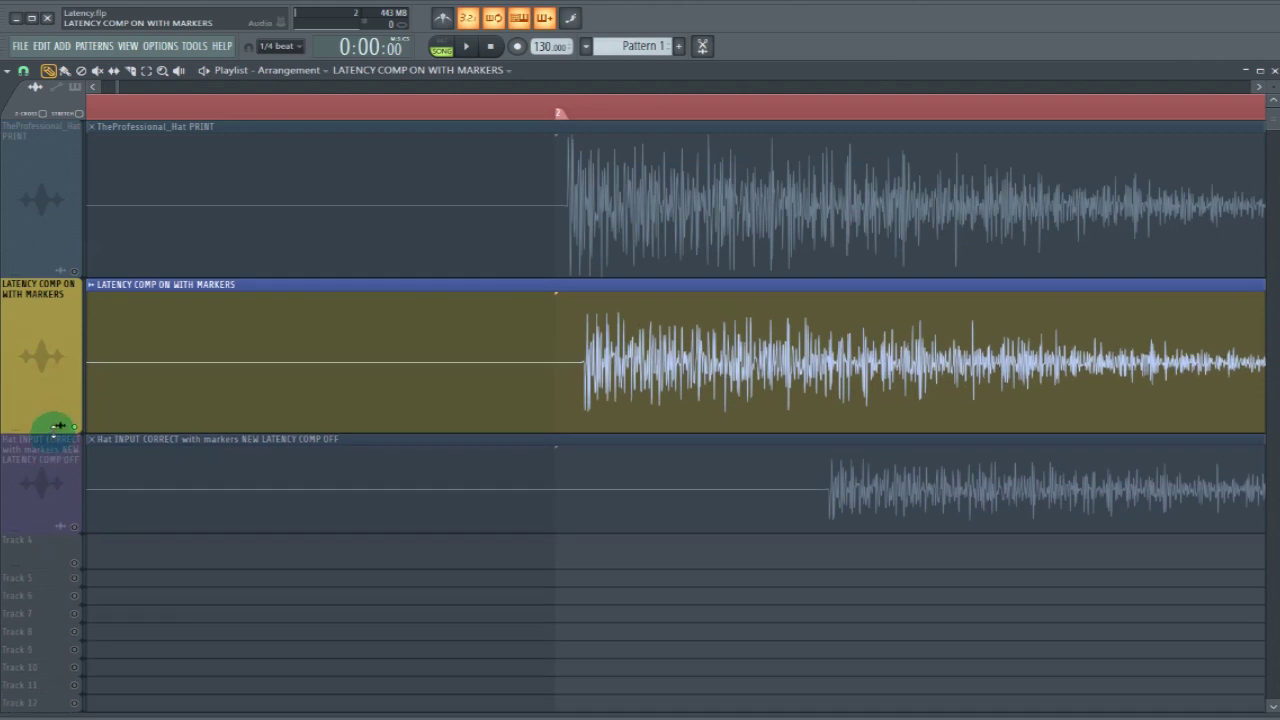
drag(60, 526, 76, 572)
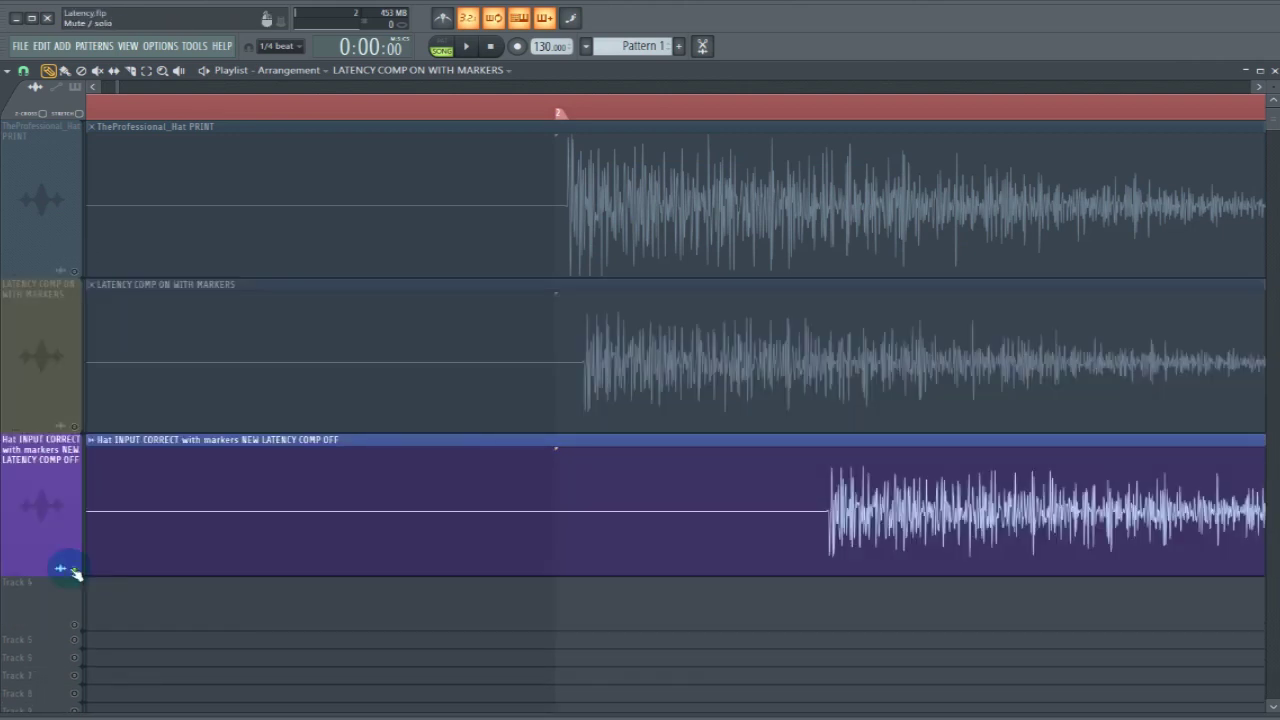
ctrl+click(68, 325)
ctrl+click(66, 272)
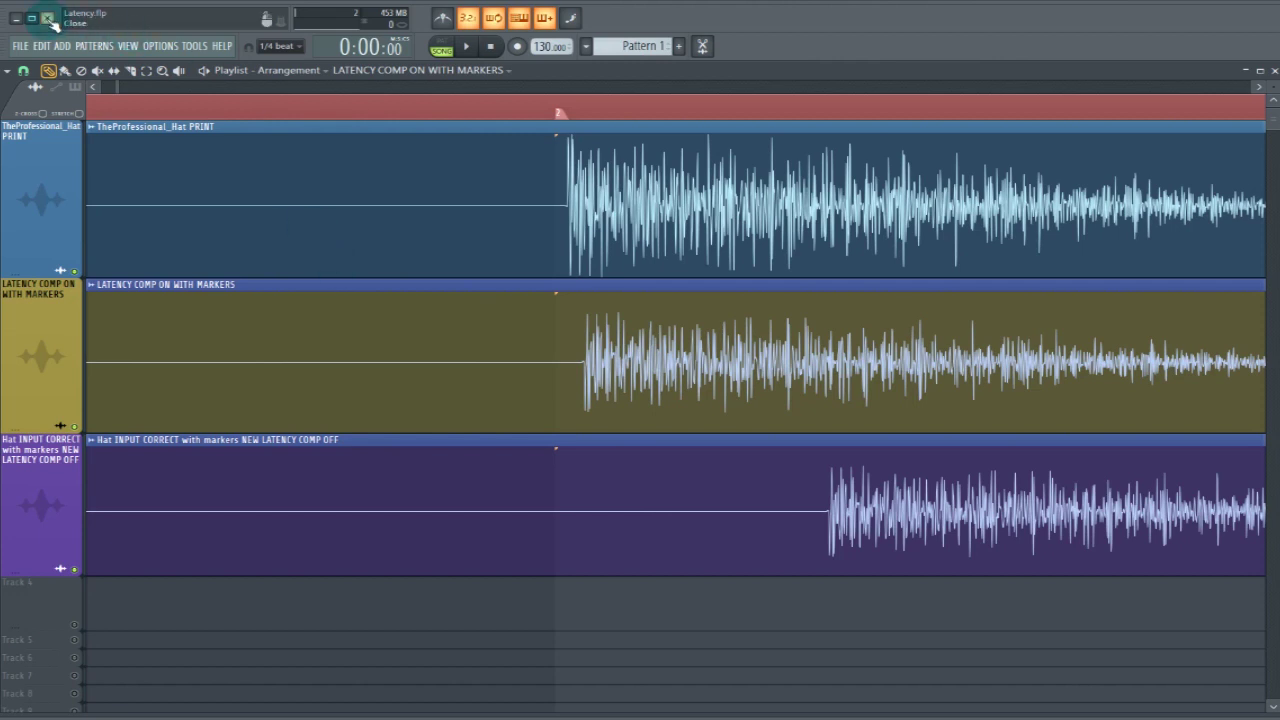
Save the project and show Audio settings: MOTU Audio ASIO, 44100 Hz, 256-sample buffer.
key(ctrl+s)
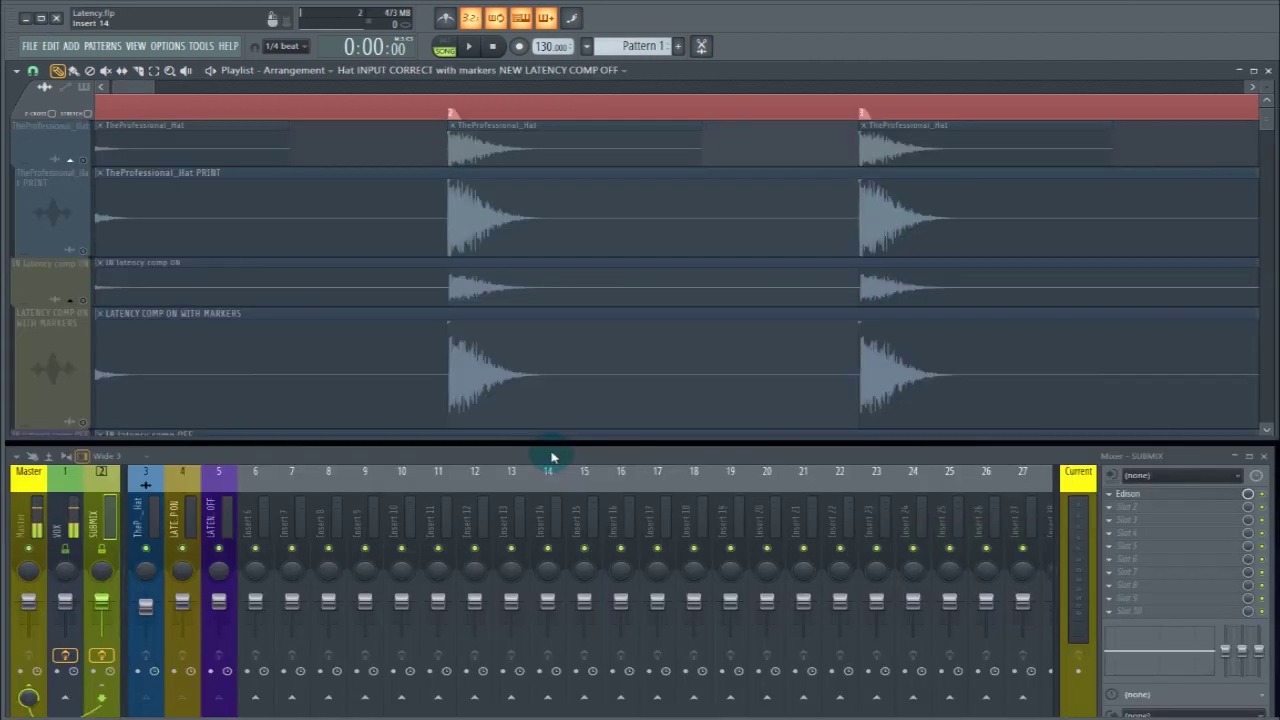
key(F10)
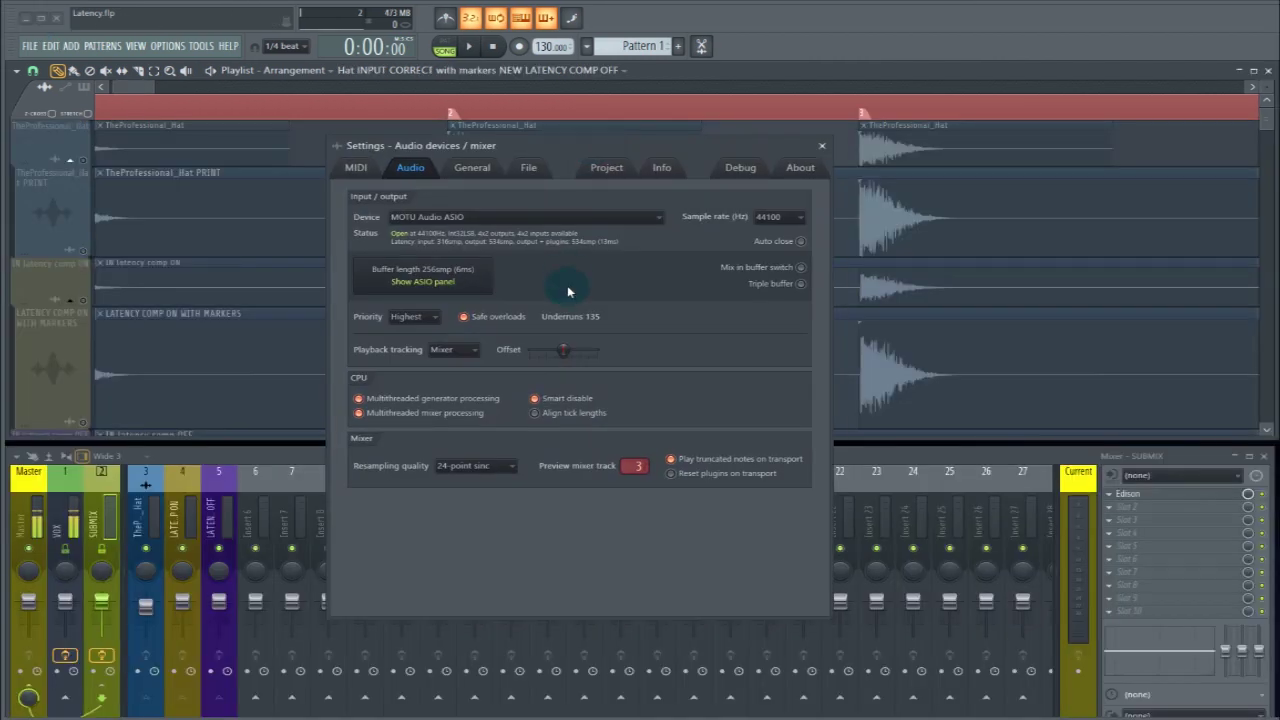